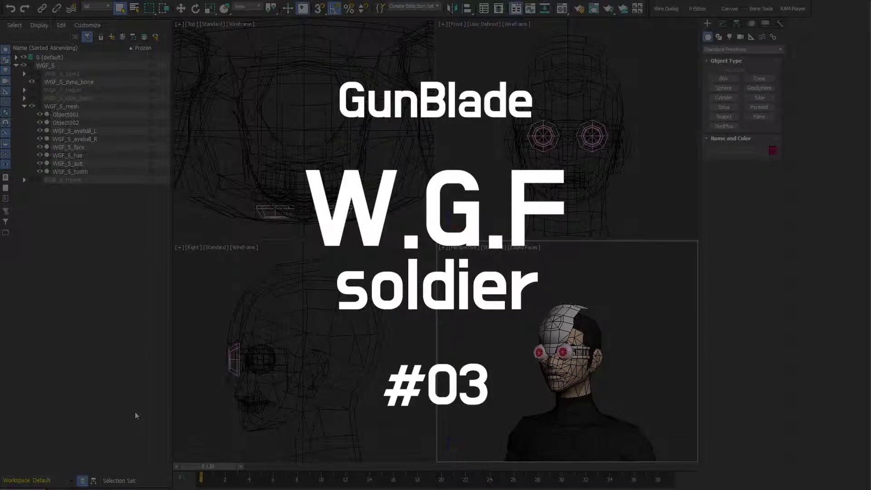
Maximize the Perspective viewport to show the helmeted head full-screen
{"action": "key", "text": "alt+w"}
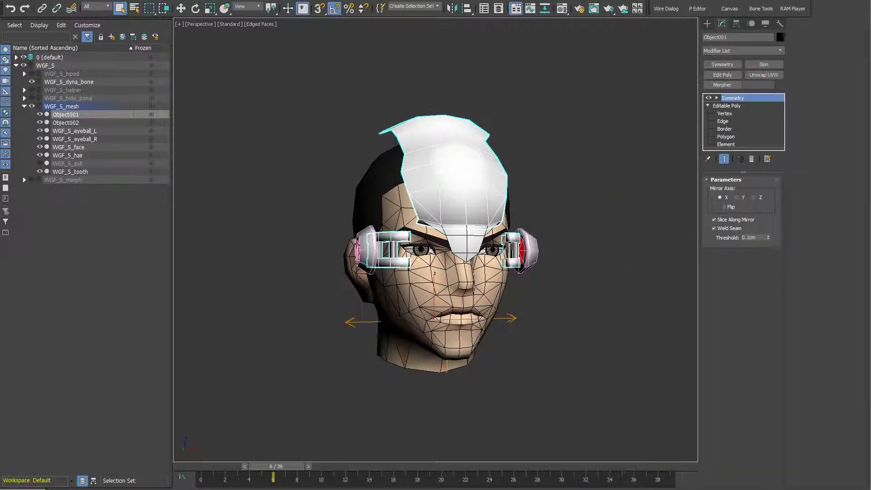
Edit the goggle lens vertices and orbit around the head to check the red lenses
{"action": "left_click", "coordinate": [720, 137]}
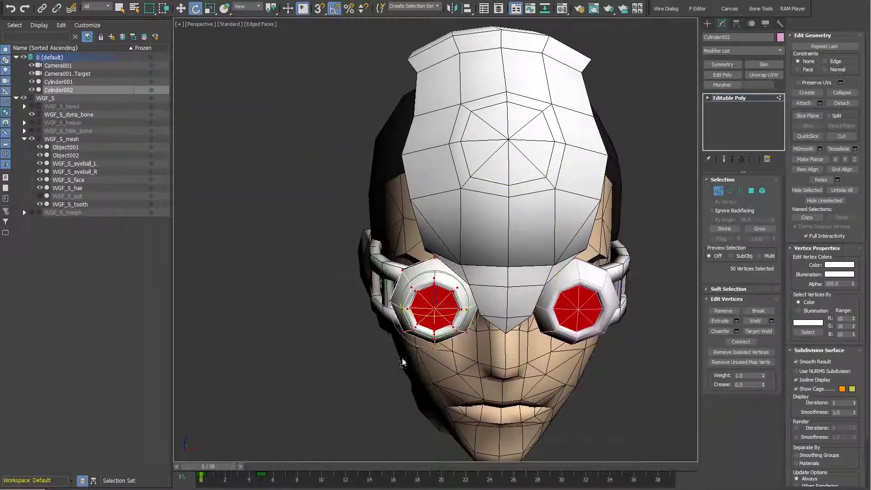
{"action": "middle_click_drag", "start_coordinate": [360, 287], "coordinate": [506, 323], "text": "alt"}
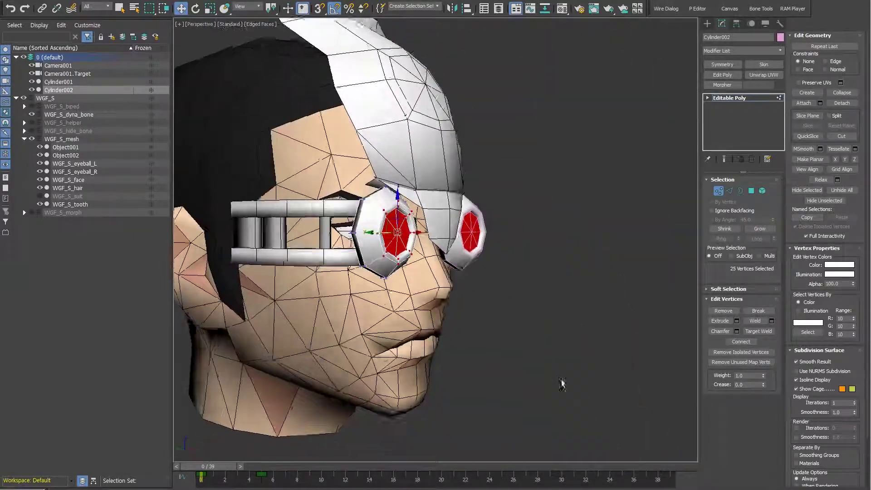
{"action": "mouse_move", "coordinate": [561, 383]}
{"action": "middle_mouse_down", "text": "alt"}
{"action": "mouse_move", "coordinate": [496, 341]}
{"action": "mouse_move", "coordinate": [511, 289]}
{"action": "middle_mouse_up", "text": "alt"}
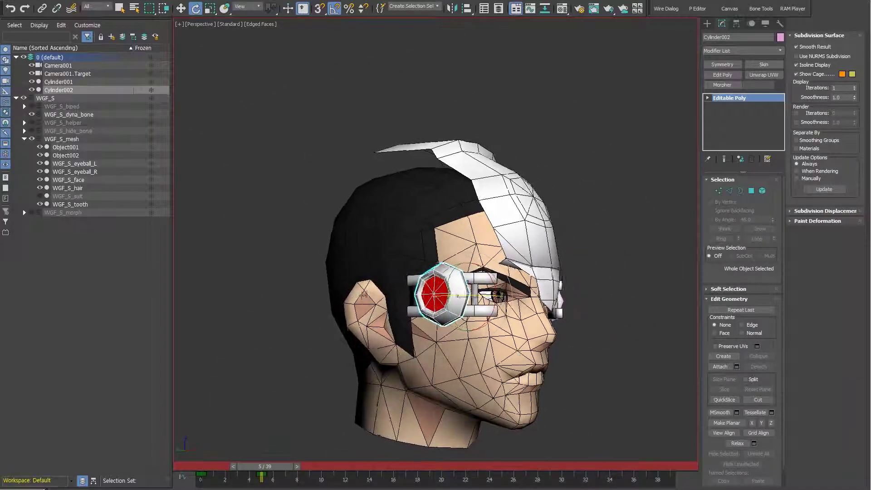
{"action": "mouse_move", "coordinate": [249, 454]}
{"action": "middle_mouse_down", "text": "alt"}
{"action": "mouse_move", "coordinate": [558, 319]}
{"action": "mouse_move", "coordinate": [365, 409]}
{"action": "mouse_move", "coordinate": [214, 464]}
{"action": "middle_mouse_up", "text": "alt"}
{"action": "key", "text": "alt+w"}
{"action": "key", "text": "alt+w"}
{"action": "key", "text": "Home"}
{"action": "left_click_drag", "start_coordinate": [213, 463], "coordinate": [243, 472]}
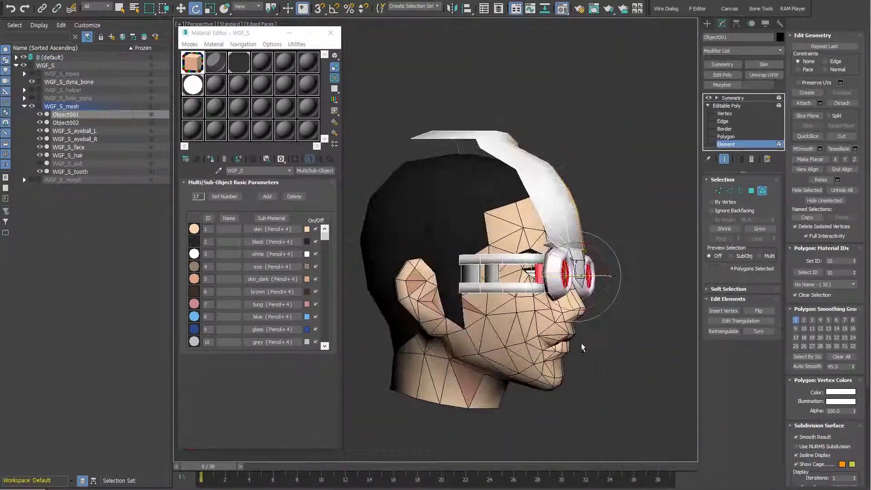
Scrub the timeline forward to view the head from the front
{"action": "left_click_drag", "start_coordinate": [222, 468], "coordinate": [276, 467]}
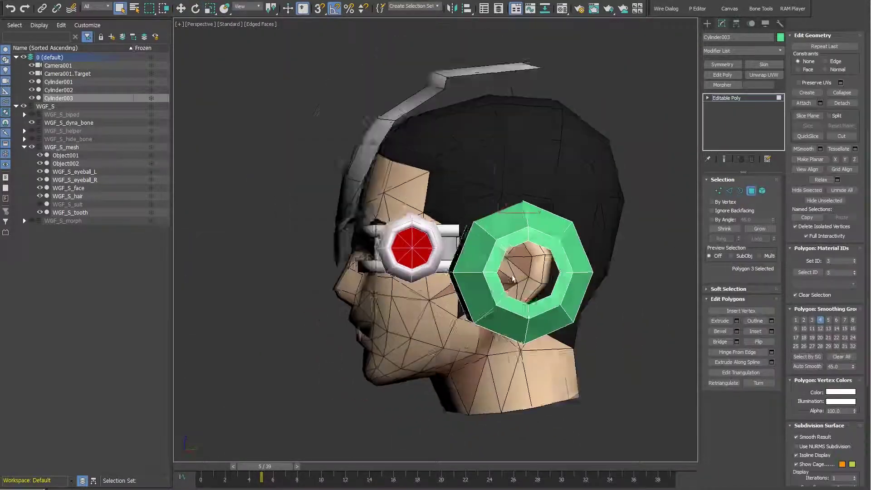
Orbit to a side view of the ear piece and work on its vertices
{"action": "middle_click_drag", "start_coordinate": [643, 303], "coordinate": [620, 309], "text": "alt"}
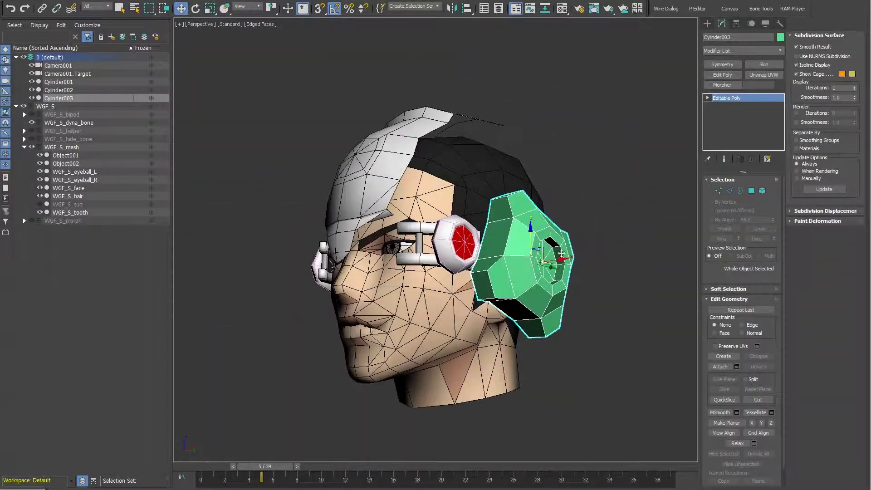
{"action": "key", "text": "1"}
{"action": "middle_click_drag", "start_coordinate": [561, 255], "coordinate": [618, 297], "text": "alt"}
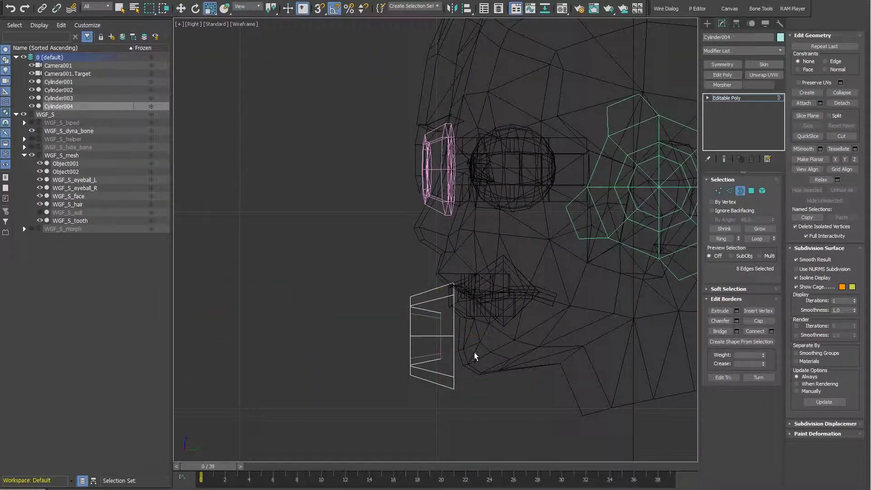
Show all four viewports and orbit to see the head from its right
{"action": "key", "text": "alt+w"}
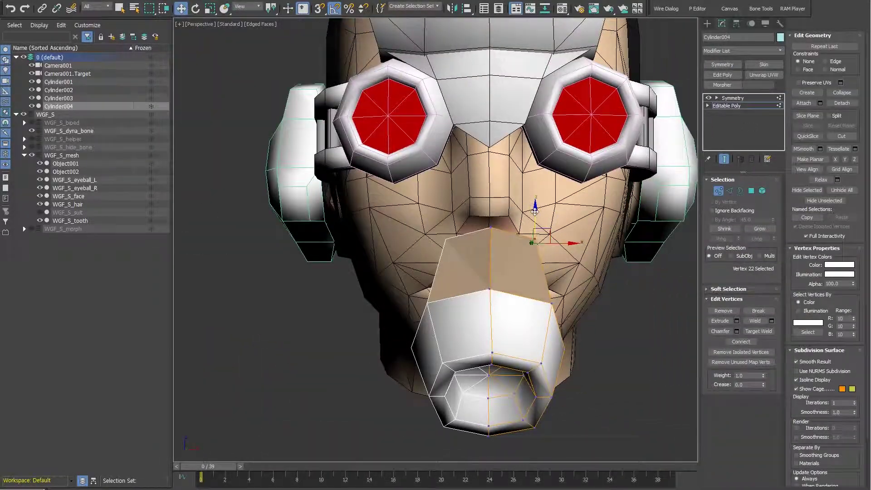
{"action": "middle_click_drag", "start_coordinate": [535, 211], "coordinate": [434, 290], "text": "alt"}
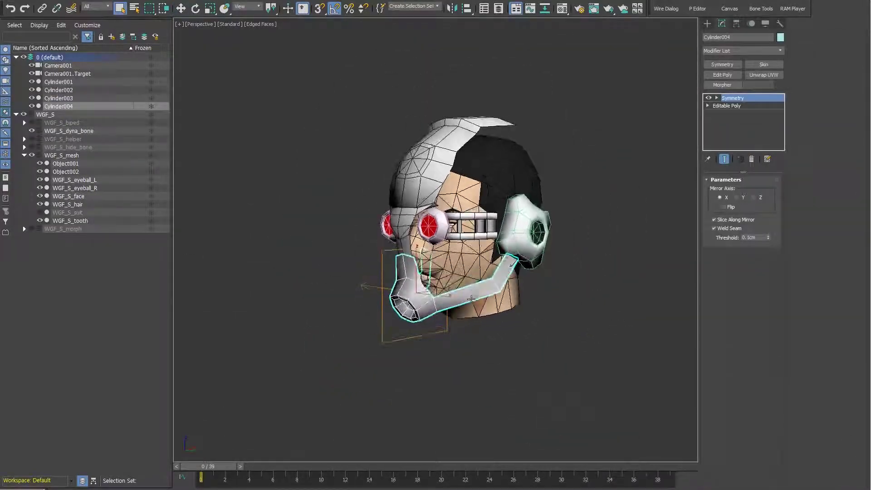
Orbit the Perspective view to face the head from the front
{"action": "middle_click_drag", "start_coordinate": [509, 272], "coordinate": [478, 284], "text": "alt"}
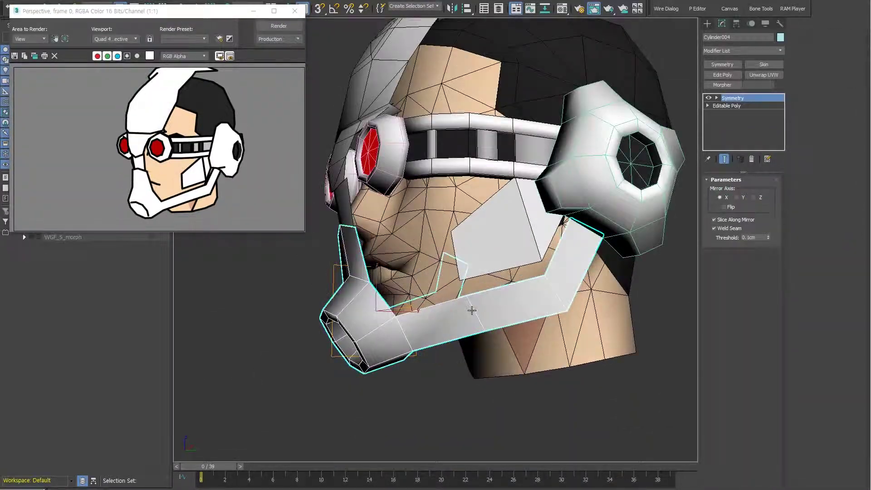
Select edges and vertices on the respirator tube from the front
{"action": "left_click", "coordinate": [724, 121]}
{"action": "mouse_move", "coordinate": [550, 272]}
{"action": "middle_mouse_down", "text": "alt"}
{"action": "mouse_move", "coordinate": [624, 312]}
{"action": "mouse_move", "coordinate": [525, 286]}
{"action": "middle_mouse_up", "text": "alt"}
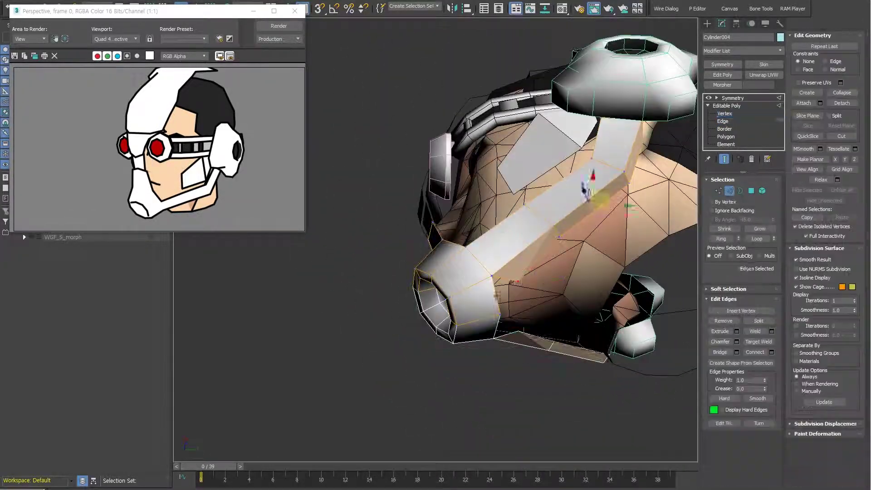
{"action": "left_click", "coordinate": [525, 286]}
{"action": "key", "text": "1"}
{"action": "mouse_move", "coordinate": [525, 286]}
{"action": "middle_mouse_down", "text": "alt"}
{"action": "mouse_move", "coordinate": [576, 281]}
{"action": "mouse_move", "coordinate": [535, 301]}
{"action": "middle_mouse_up", "text": "alt"}
{"action": "left_click", "coordinate": [576, 281]}
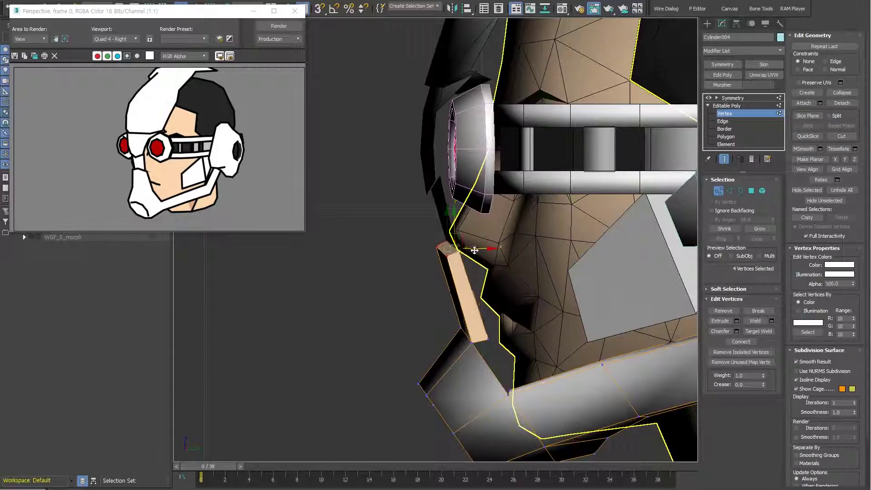
Zoom in on the face in perspective and adjust the mask's polygons and vertices
{"action": "key", "text": "p"}
{"action": "mouse_move", "coordinate": [474, 250]}
{"action": "middle_mouse_down", "text": "alt"}
{"action": "mouse_move", "coordinate": [493, 351]}
{"action": "mouse_move", "coordinate": [782, 205]}
{"action": "middle_mouse_up", "text": "alt"}
{"action": "scroll", "coordinate": [493, 351], "scroll_direction": "up", "scroll_amount": 5}
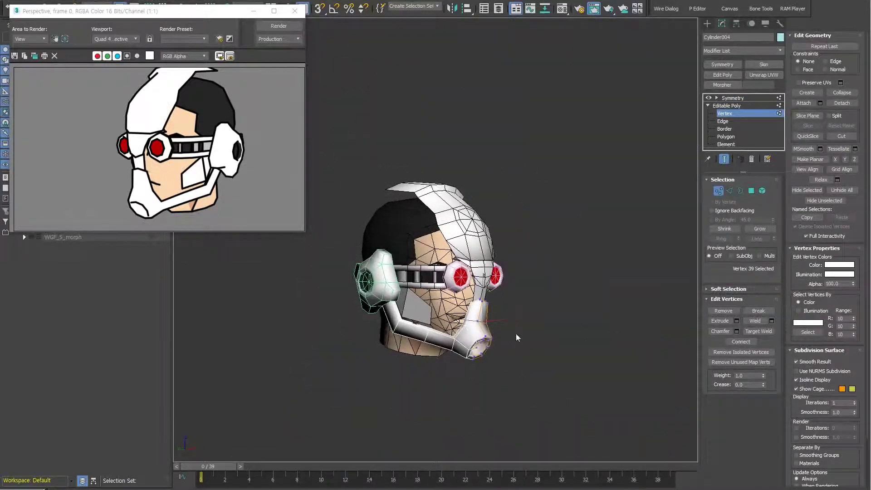
{"action": "key", "text": "4"}
{"action": "middle_click_drag", "start_coordinate": [499, 295], "coordinate": [605, 387], "text": "alt"}
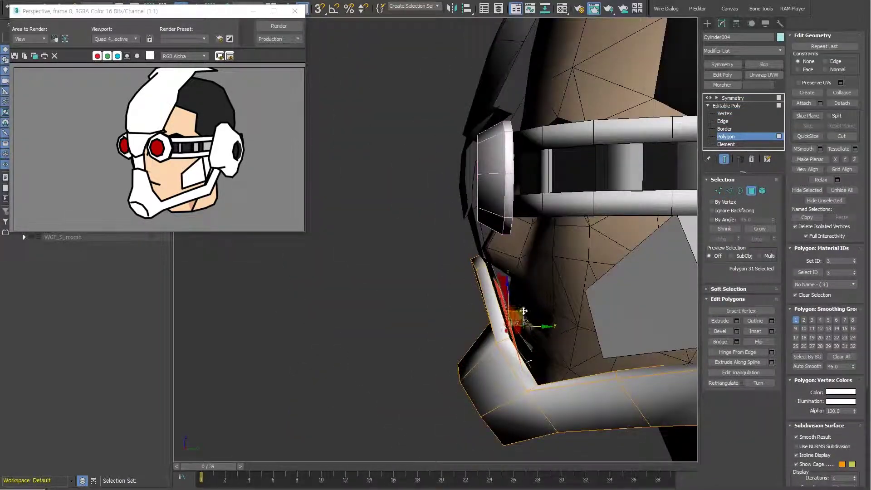
{"action": "key", "text": "1"}
{"action": "scroll", "coordinate": [524, 263], "scroll_direction": "up", "scroll_amount": 3}
{"action": "key", "text": "f"}
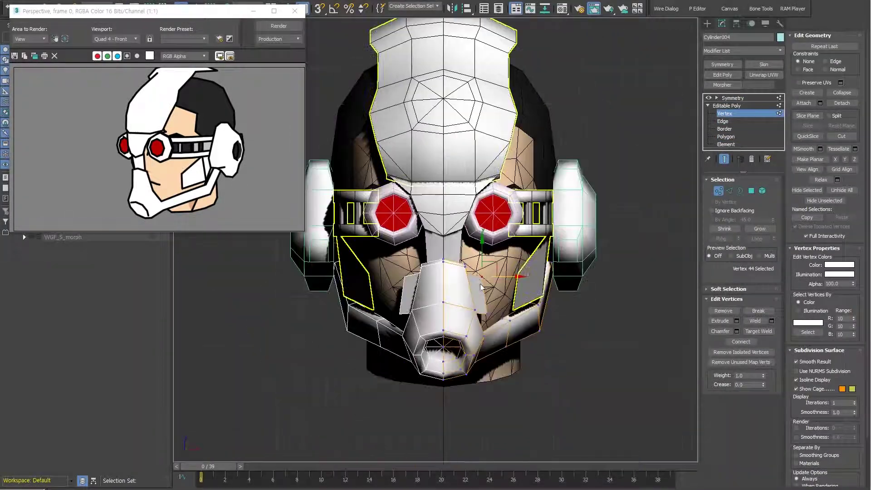
{"action": "scroll", "coordinate": [496, 259], "scroll_direction": "up", "scroll_amount": 4}
Reposition mask vertices and edges near the cheek from the front view
{"action": "key", "text": "F3"}
{"action": "left_click", "coordinate": [452, 333]}
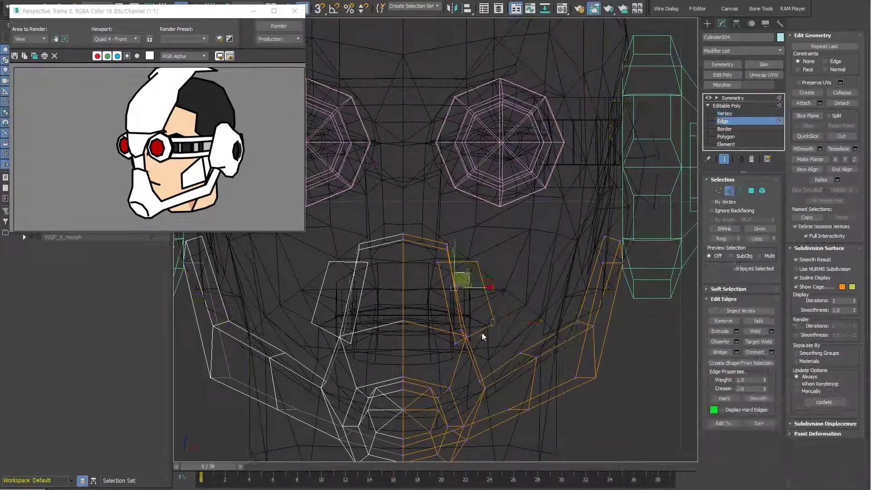
{"action": "key", "text": "p"}
{"action": "key", "text": "1"}
{"action": "left_click", "coordinate": [571, 301]}
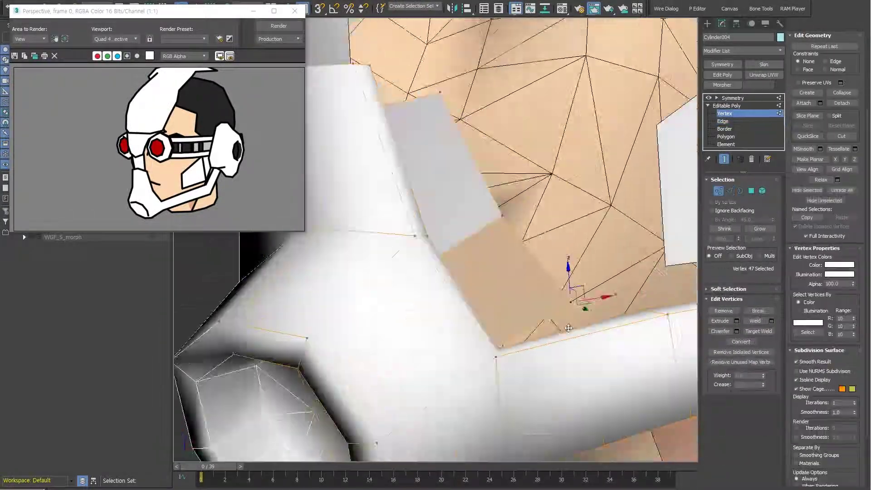
{"action": "middle_click_drag", "start_coordinate": [568, 327], "coordinate": [507, 307], "text": "alt"}
{"action": "key", "text": "F3"}
{"action": "key", "text": "f"}
{"action": "left_click", "coordinate": [519, 323]}
{"action": "key", "text": "F3"}
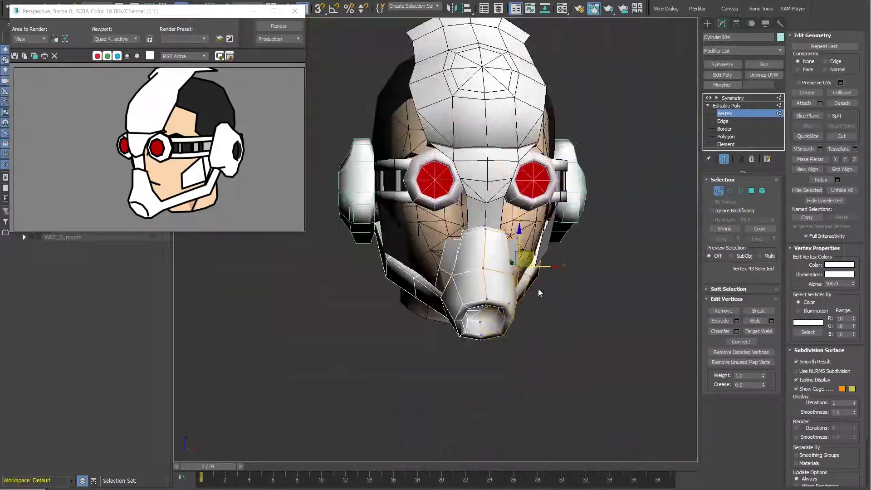
{"action": "key", "text": "2"}
{"action": "left_click", "coordinate": [512, 279]}
Orbit and zoom around the head to check how the mask wraps the jaw
{"action": "mouse_move", "coordinate": [547, 297]}
{"action": "middle_mouse_down", "text": "alt"}
{"action": "mouse_move", "coordinate": [602, 309]}
{"action": "mouse_move", "coordinate": [586, 323]}
{"action": "mouse_move", "coordinate": [580, 373]}
{"action": "middle_mouse_up", "text": "alt"}
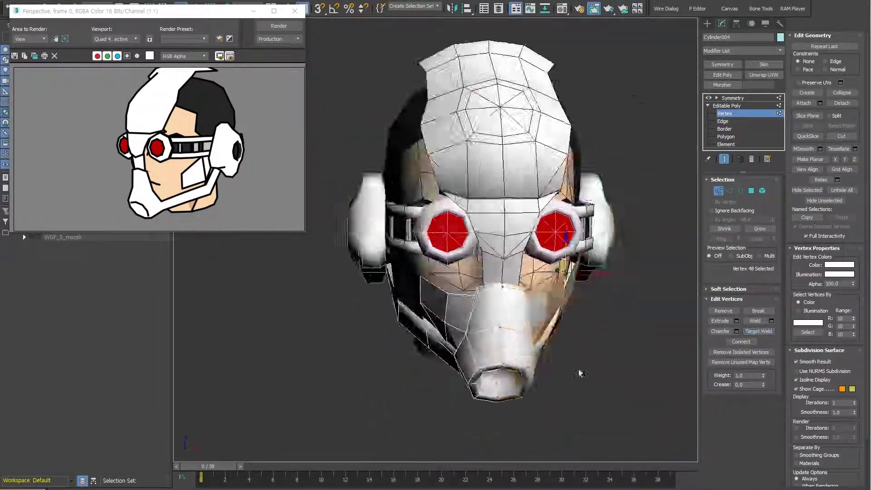
{"action": "scroll", "coordinate": [580, 372], "scroll_direction": "up", "scroll_amount": 5}
{"action": "scroll", "coordinate": [589, 317], "scroll_direction": "down", "scroll_amount": 5}
{"action": "middle_click_drag", "start_coordinate": [590, 318], "coordinate": [617, 263], "text": "alt"}
{"action": "scroll", "coordinate": [570, 311], "scroll_direction": "up", "scroll_amount": 3}
{"action": "scroll", "coordinate": [570, 311], "scroll_direction": "down", "scroll_amount": 2}
{"action": "key", "text": "1"}
{"action": "key", "text": "F3"}
Frame the helmet from the front, toggling between single and four-viewport layouts
{"action": "scroll", "coordinate": [541, 331], "scroll_direction": "down", "scroll_amount": 3}
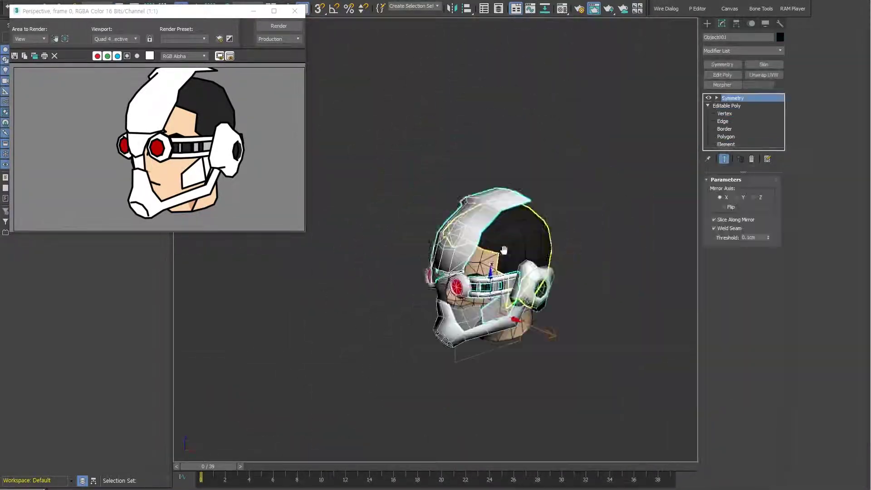
{"action": "middle_click_drag", "start_coordinate": [541, 331], "coordinate": [562, 231], "text": "alt"}
{"action": "key", "text": "2"}
{"action": "scroll", "coordinate": [559, 208], "scroll_direction": "up", "scroll_amount": 3}
{"action": "key", "text": "alt+w"}
{"action": "scroll", "coordinate": [462, 291], "scroll_direction": "up", "scroll_amount": 3}
{"action": "key", "text": "alt+w"}
{"action": "key", "text": "1"}
{"action": "scroll", "coordinate": [511, 219], "scroll_direction": "down", "scroll_amount": 3}
Select helmet edges and a group of top vertices to reshape the crown
{"action": "key", "text": "2"}
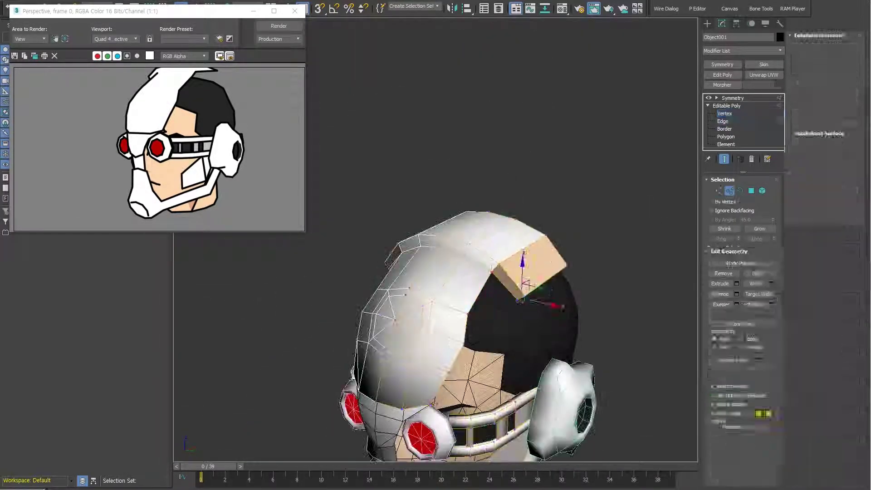
{"action": "middle_click_drag", "start_coordinate": [511, 219], "coordinate": [555, 277], "text": "alt"}
{"action": "scroll", "coordinate": [555, 277], "scroll_direction": "up", "scroll_amount": 2}
{"action": "left_click", "coordinate": [554, 277]}
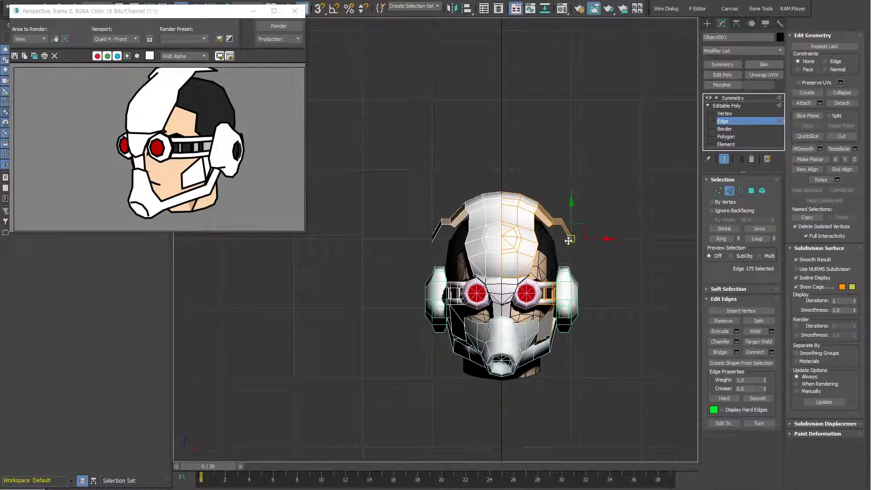
{"action": "key", "text": "1"}
{"action": "scroll", "coordinate": [569, 239], "scroll_direction": "up", "scroll_amount": 3}
{"action": "middle_click_drag", "start_coordinate": [570, 239], "coordinate": [432, 351]}
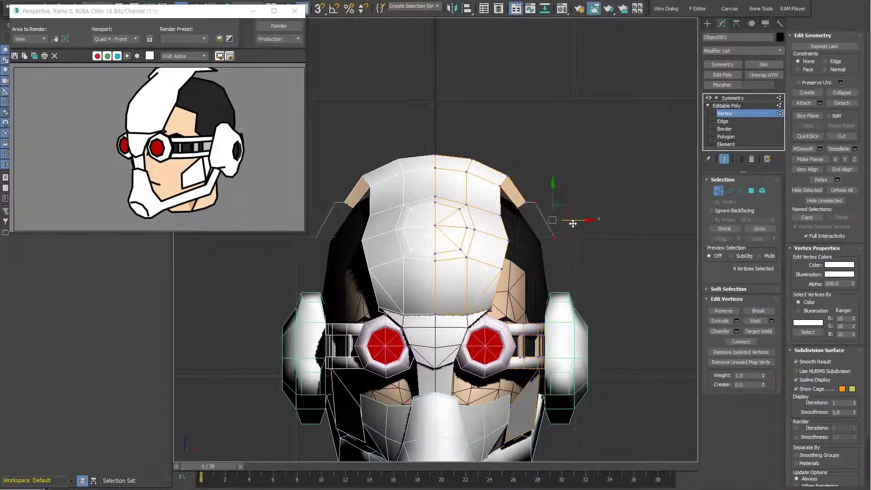
{"action": "key", "text": "2"}
Select edges along the helmet's side and near its front opening
{"action": "middle_click_drag", "start_coordinate": [529, 271], "coordinate": [523, 334], "text": "alt"}
{"action": "left_click", "coordinate": [524, 334], "text": "ctrl"}
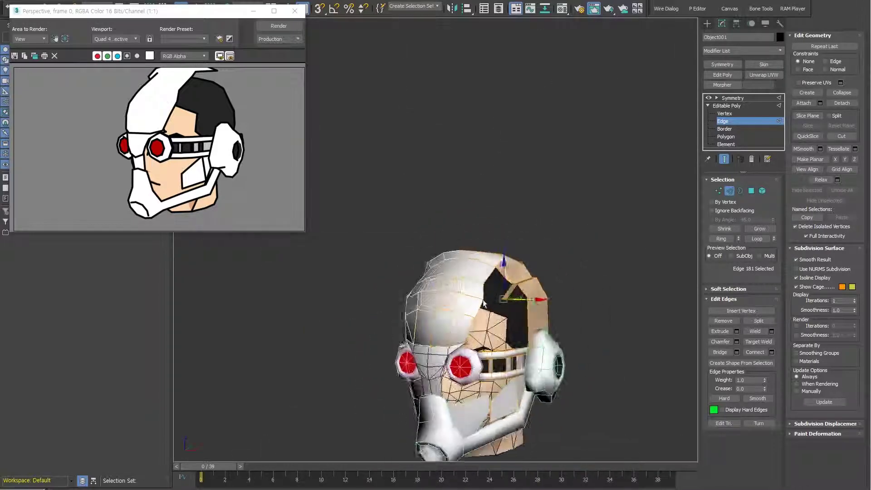
{"action": "scroll", "coordinate": [483, 304], "scroll_direction": "up", "scroll_amount": 3}
{"action": "mouse_move", "coordinate": [484, 304]}
{"action": "middle_mouse_down", "text": "alt"}
{"action": "mouse_move", "coordinate": [487, 317]}
{"action": "mouse_move", "coordinate": [491, 303]}
{"action": "middle_mouse_up", "text": "alt"}
{"action": "scroll", "coordinate": [491, 303], "scroll_direction": "up", "scroll_amount": 5}
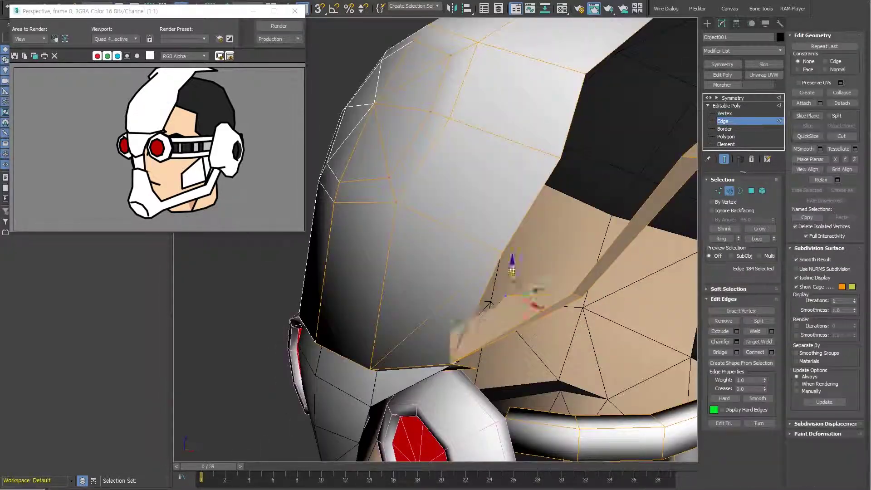
{"action": "scroll", "coordinate": [511, 271], "scroll_direction": "down", "scroll_amount": 5}
{"action": "mouse_move", "coordinate": [511, 271]}
{"action": "middle_mouse_down", "text": "alt"}
{"action": "mouse_move", "coordinate": [572, 236]}
{"action": "mouse_move", "coordinate": [540, 217]}
{"action": "middle_mouse_up", "text": "alt"}
{"action": "scroll", "coordinate": [571, 235], "scroll_direction": "up", "scroll_amount": 2}
{"action": "left_click", "coordinate": [580, 233], "text": "ctrl"}
Work on the helmet opening's border and vertices, reviewing it from several angles
{"action": "key", "text": "3"}
{"action": "scroll", "coordinate": [580, 234], "scroll_direction": "down", "scroll_amount": 3}
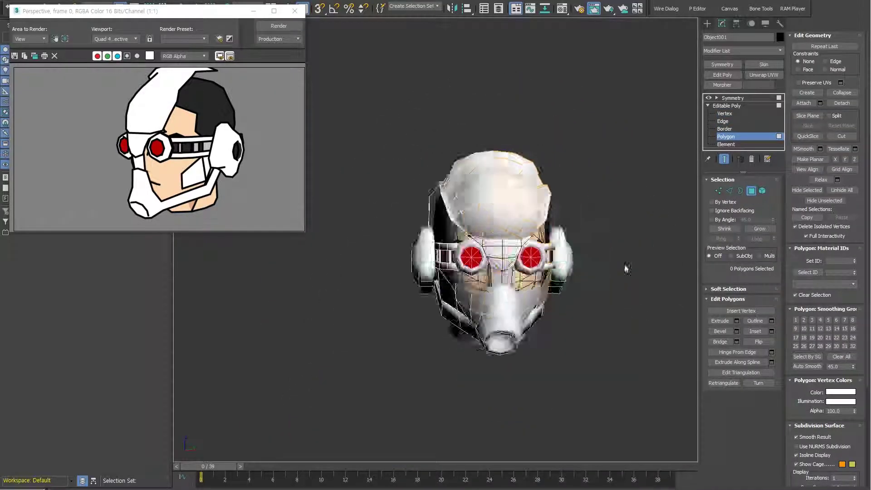
{"action": "scroll", "coordinate": [466, 263], "scroll_direction": "up", "scroll_amount": 5}
{"action": "key", "text": "1"}
{"action": "mouse_move", "coordinate": [466, 262]}
{"action": "middle_mouse_down", "text": "alt"}
{"action": "mouse_move", "coordinate": [515, 165]}
{"action": "mouse_move", "coordinate": [569, 243]}
{"action": "middle_mouse_up", "text": "alt"}
{"action": "scroll", "coordinate": [569, 243], "scroll_direction": "down", "scroll_amount": 5}
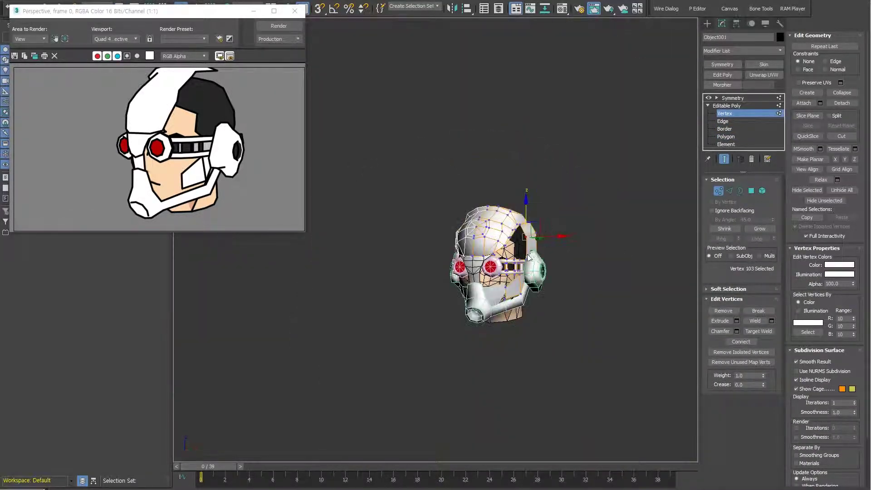
{"action": "scroll", "coordinate": [508, 227], "scroll_direction": "up", "scroll_amount": 2}
{"action": "scroll", "coordinate": [508, 227], "scroll_direction": "up", "scroll_amount": 4}
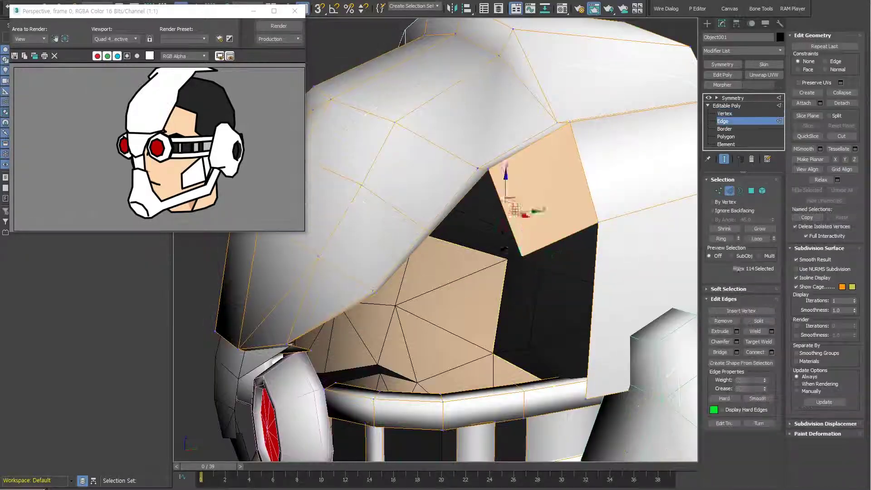
{"action": "scroll", "coordinate": [499, 218], "scroll_direction": "down", "scroll_amount": 5}
{"action": "middle_click_drag", "start_coordinate": [498, 218], "coordinate": [435, 263], "text": "alt"}
{"action": "scroll", "coordinate": [429, 266], "scroll_direction": "up", "scroll_amount": 4}
{"action": "scroll", "coordinate": [430, 266], "scroll_direction": "down", "scroll_amount": 5}
Adjust helmet brow vertices above the goggles in perspective and the maximized front view
{"action": "scroll", "coordinate": [449, 294], "scroll_direction": "up", "scroll_amount": 4}
{"action": "scroll", "coordinate": [570, 321], "scroll_direction": "down", "scroll_amount": 3}
{"action": "mouse_move", "coordinate": [449, 294]}
{"action": "middle_mouse_down", "text": "alt"}
{"action": "mouse_move", "coordinate": [570, 320]}
{"action": "mouse_move", "coordinate": [570, 272]}
{"action": "mouse_move", "coordinate": [630, 202]}
{"action": "mouse_move", "coordinate": [530, 338]}
{"action": "mouse_move", "coordinate": [546, 301]}
{"action": "mouse_move", "coordinate": [565, 335]}
{"action": "middle_mouse_up", "text": "alt"}
{"action": "scroll", "coordinate": [570, 272], "scroll_direction": "down", "scroll_amount": 3}
{"action": "scroll", "coordinate": [629, 202], "scroll_direction": "up", "scroll_amount": 4}
{"action": "scroll", "coordinate": [630, 202], "scroll_direction": "down", "scroll_amount": 4}
{"action": "key", "text": "p"}
{"action": "key", "text": "2"}
{"action": "left_click", "coordinate": [566, 314]}
{"action": "scroll", "coordinate": [566, 346], "scroll_direction": "down", "scroll_amount": 3}
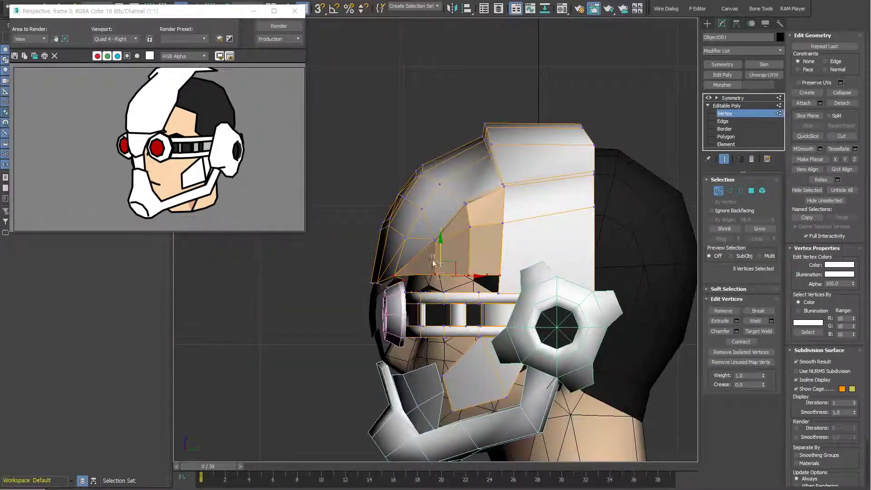
{"action": "key", "text": "alt+w"}
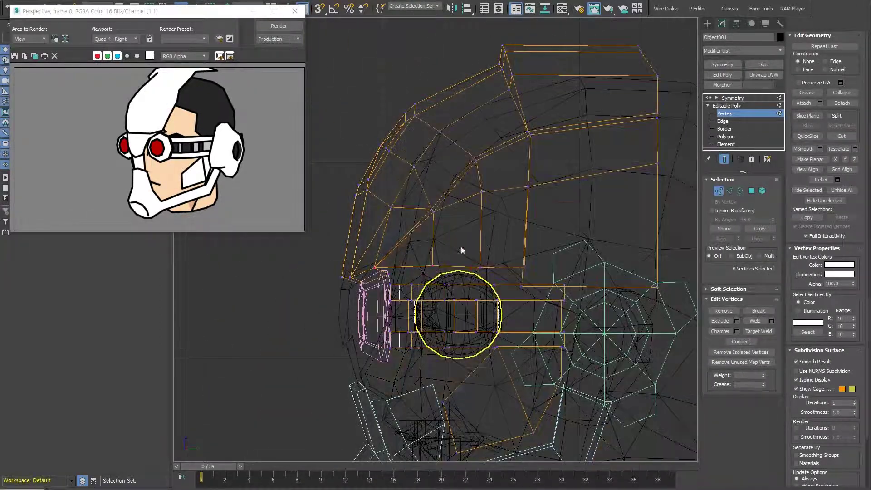
{"action": "scroll", "coordinate": [564, 291], "scroll_direction": "down", "scroll_amount": 4}
{"action": "left_click", "coordinate": [619, 222]}
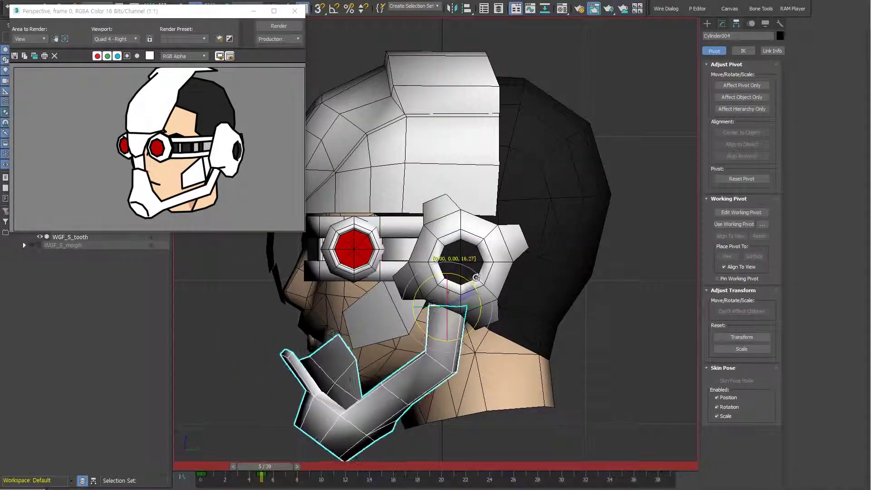
Switch back to the Perspective viewport
{"action": "key", "text": "p"}
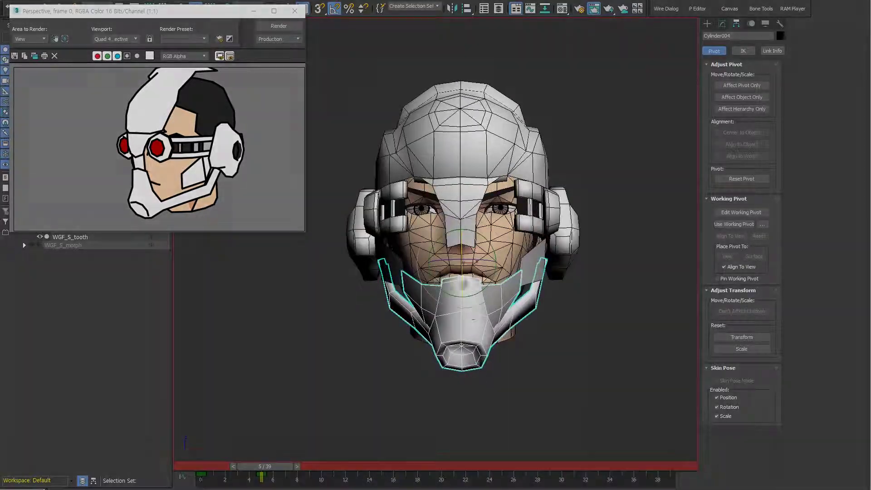